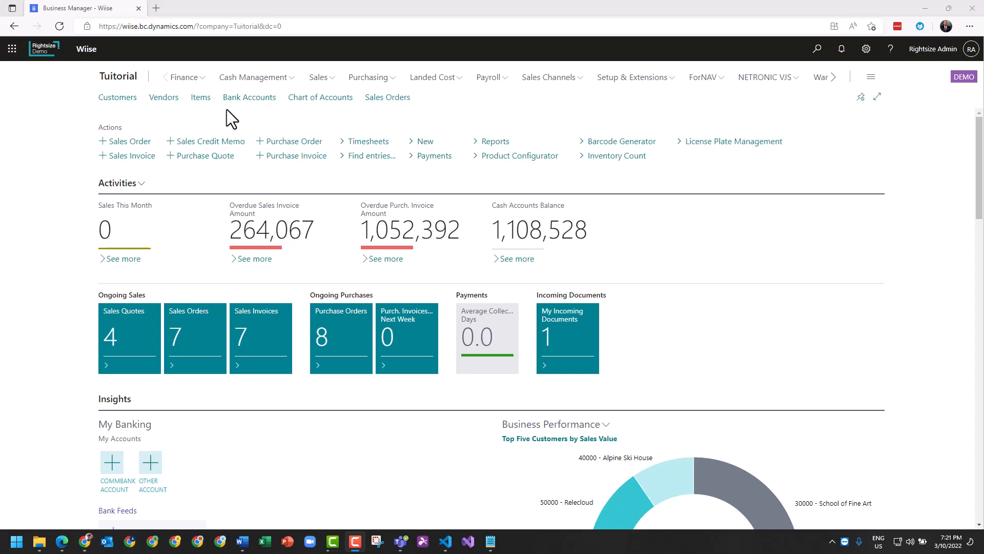
- Open the vendor card for Fabrikam, Inc. from the vendor list and hide its details pane
{"action": "left_click", "coordinate": [164, 98]}
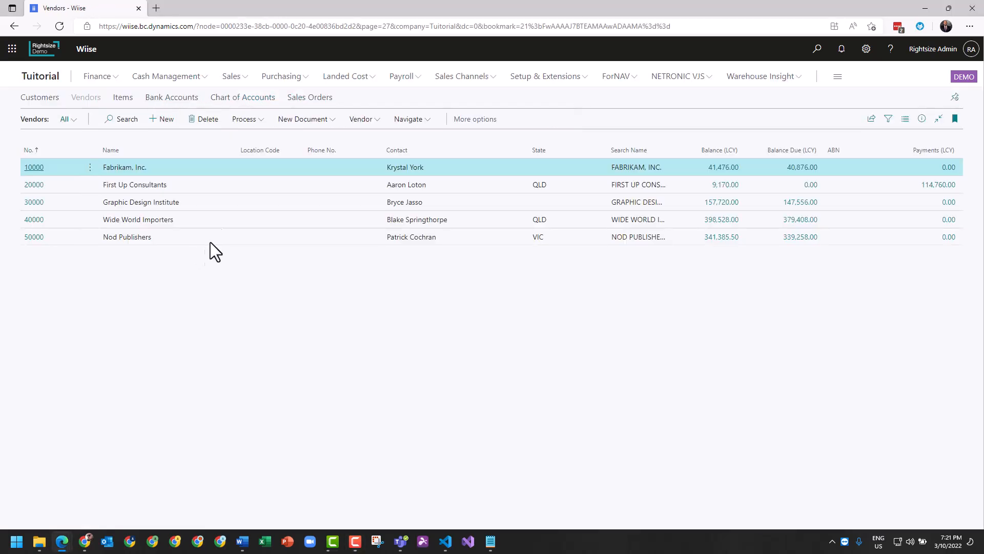
{"action": "left_click", "coordinate": [38, 170]}
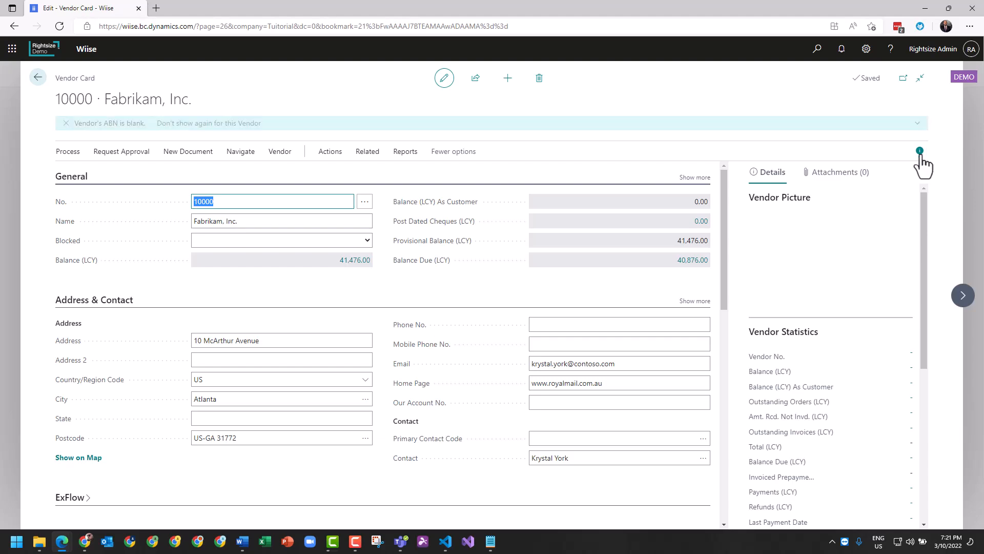
{"action": "left_click", "coordinate": [920, 151]}
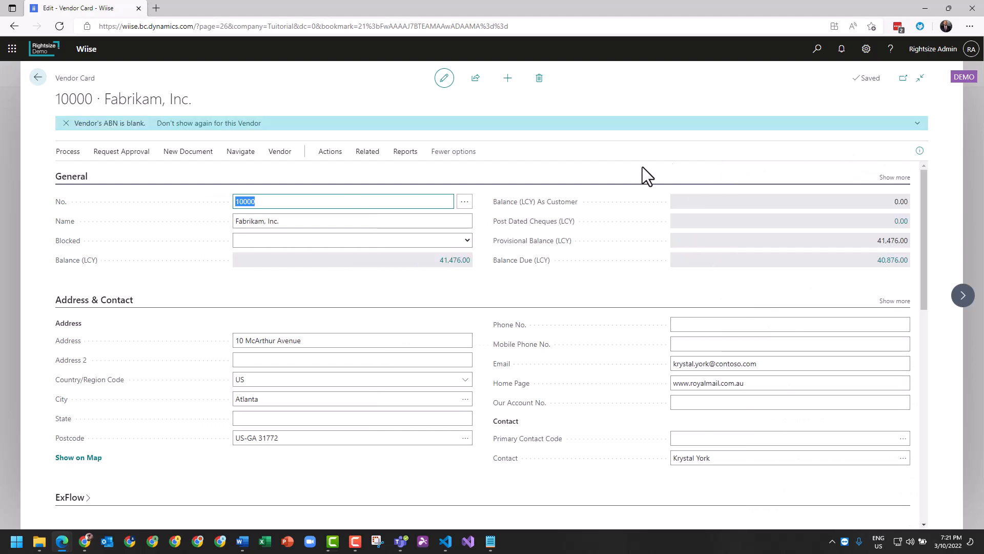
- Start personalising the Vendor Card page and bring up the fields available to add
{"action": "left_click", "coordinate": [866, 49]}
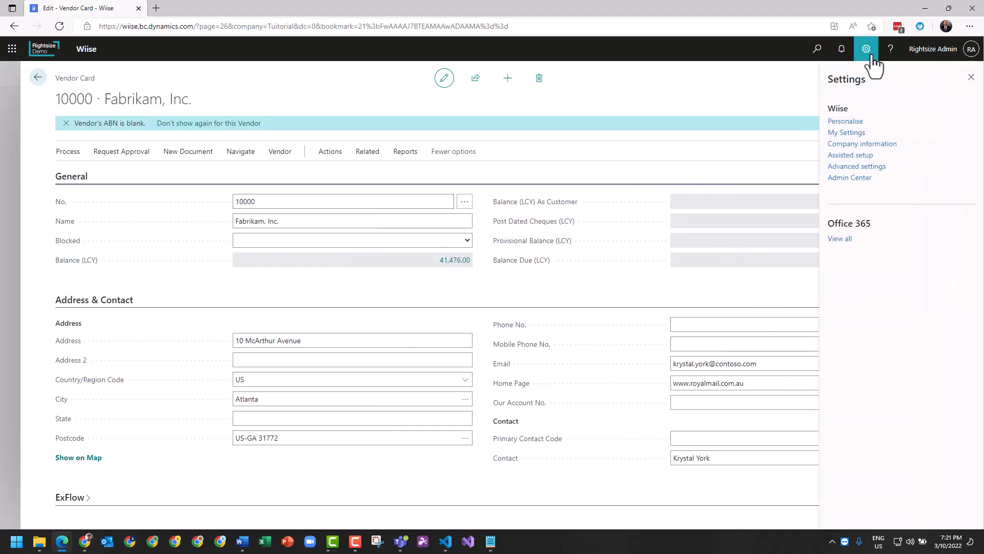
{"action": "left_click", "coordinate": [851, 123]}
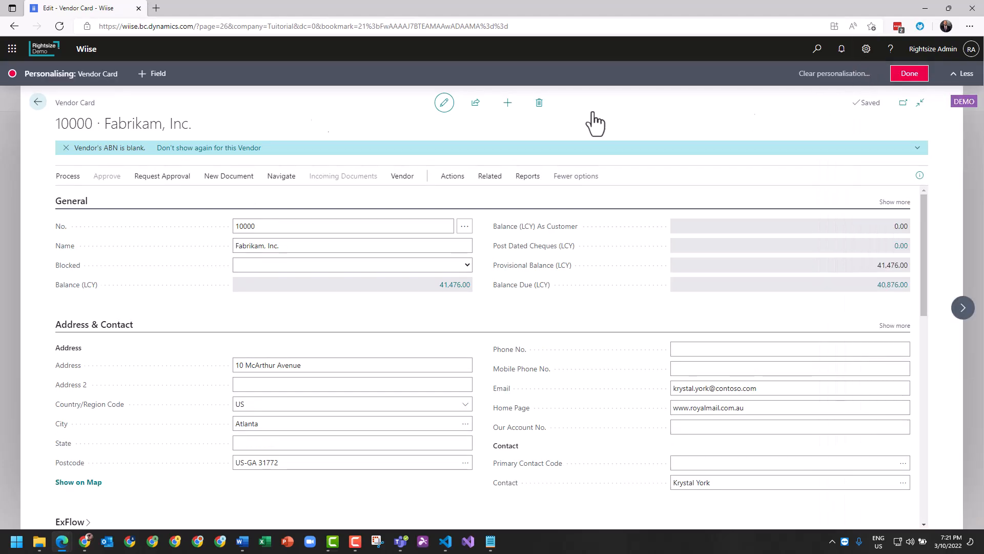
{"action": "left_click", "coordinate": [154, 76]}
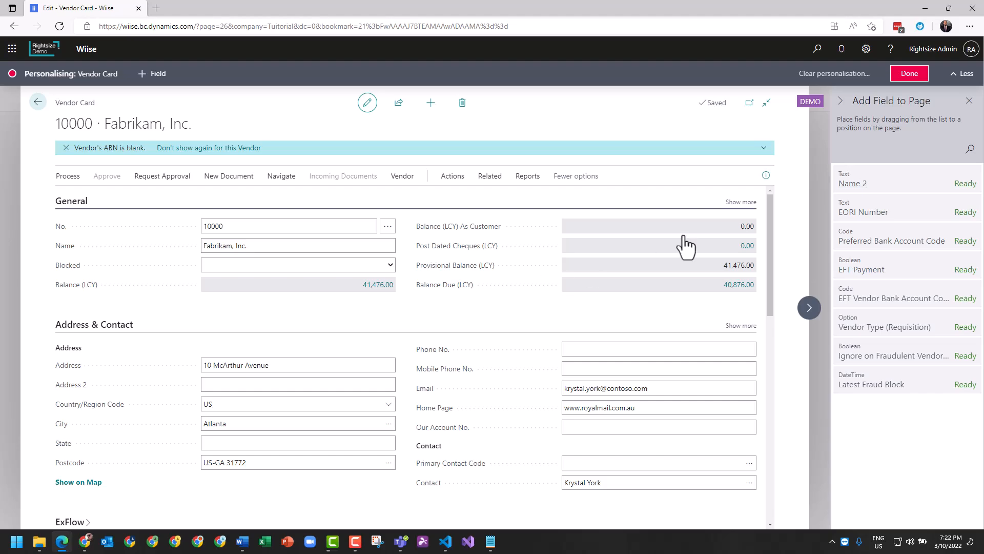
- Expand the General section to all its fields, inspect the No. field's personalisation options, and finish personalising
{"action": "left_click", "coordinate": [741, 203]}
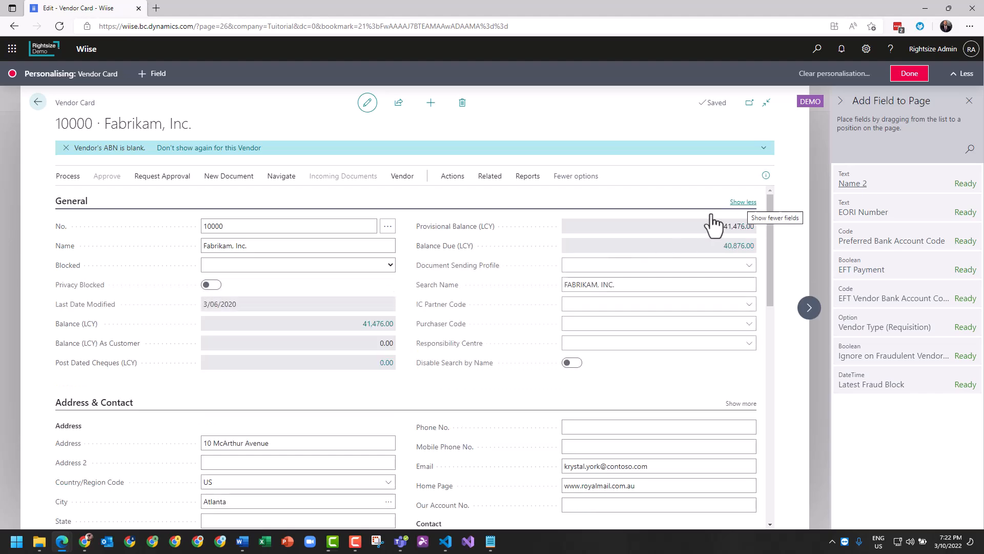
{"action": "left_click", "coordinate": [393, 226]}
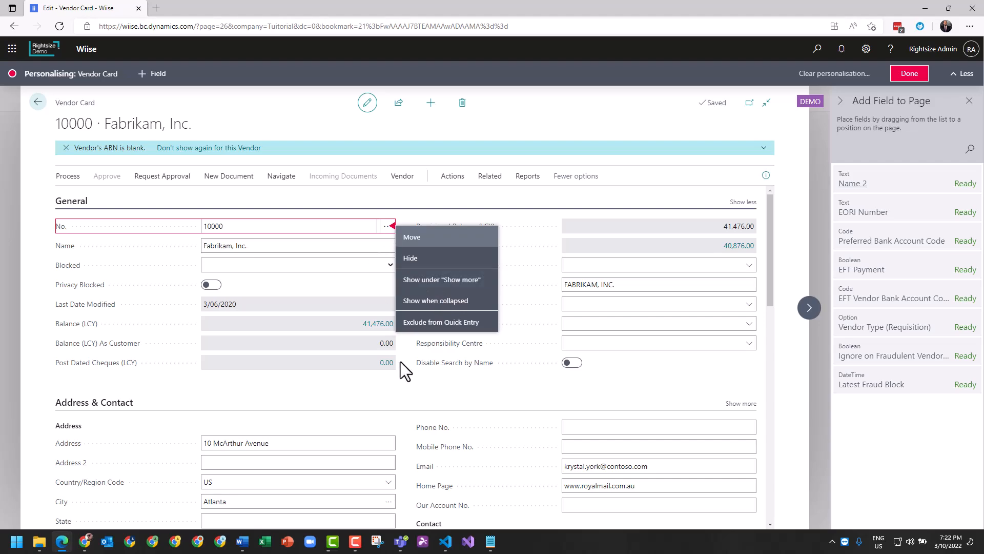
{"action": "left_click", "coordinate": [401, 396]}
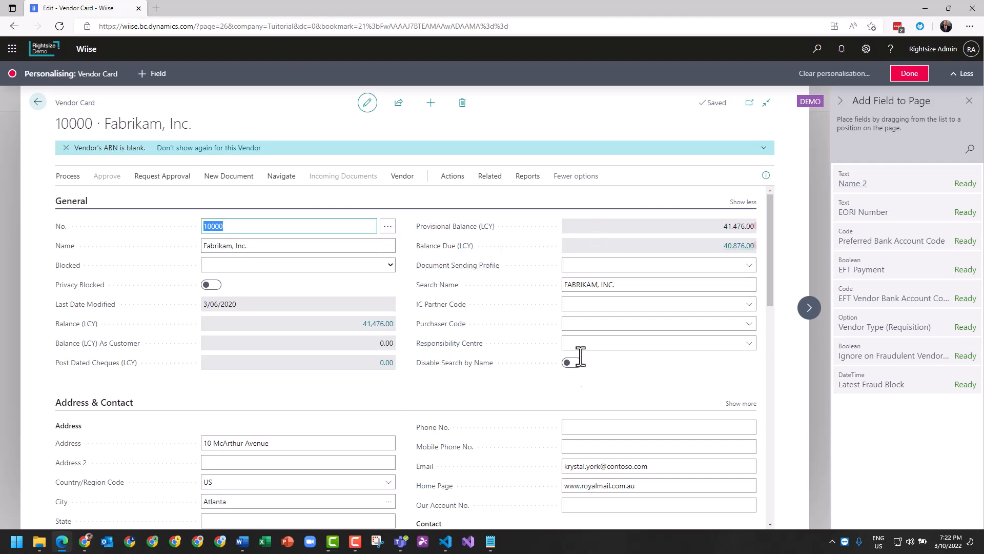
{"action": "left_click", "coordinate": [910, 74]}
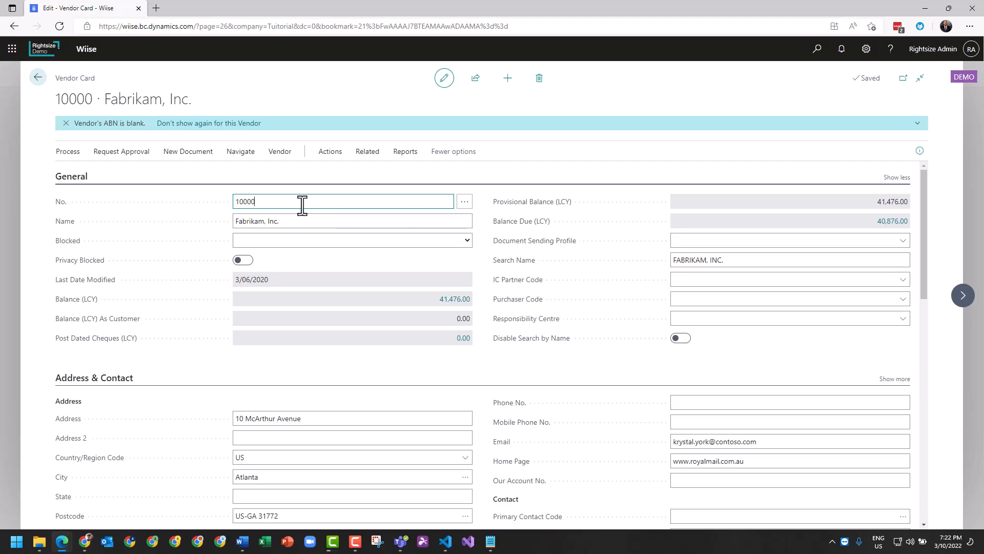
- Review the vendor's name and the options offered for the Blocked field without choosing one
{"action": "left_click_drag", "start_coordinate": [97, 99], "coordinate": [192, 100]}
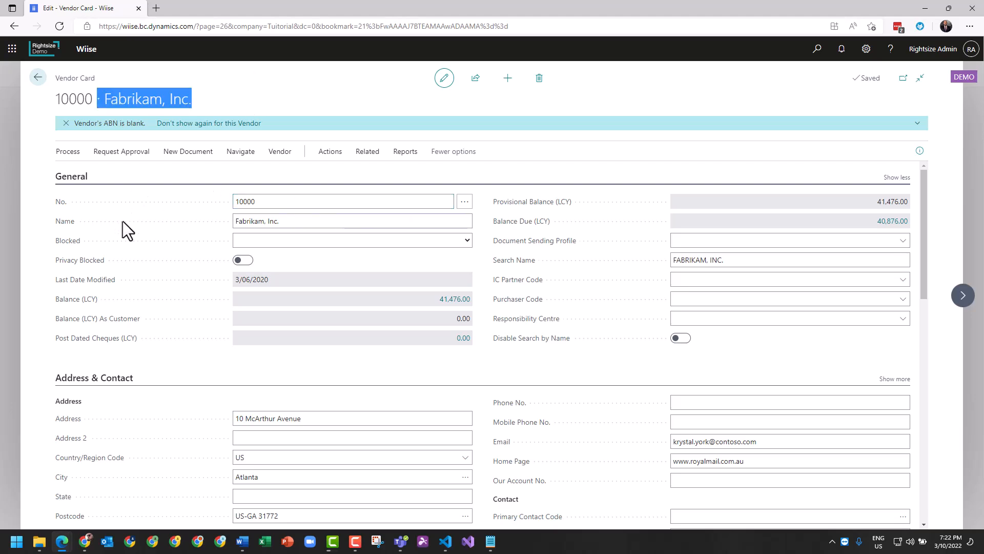
{"action": "left_click", "coordinate": [332, 221]}
{"action": "left_click", "coordinate": [316, 239]}
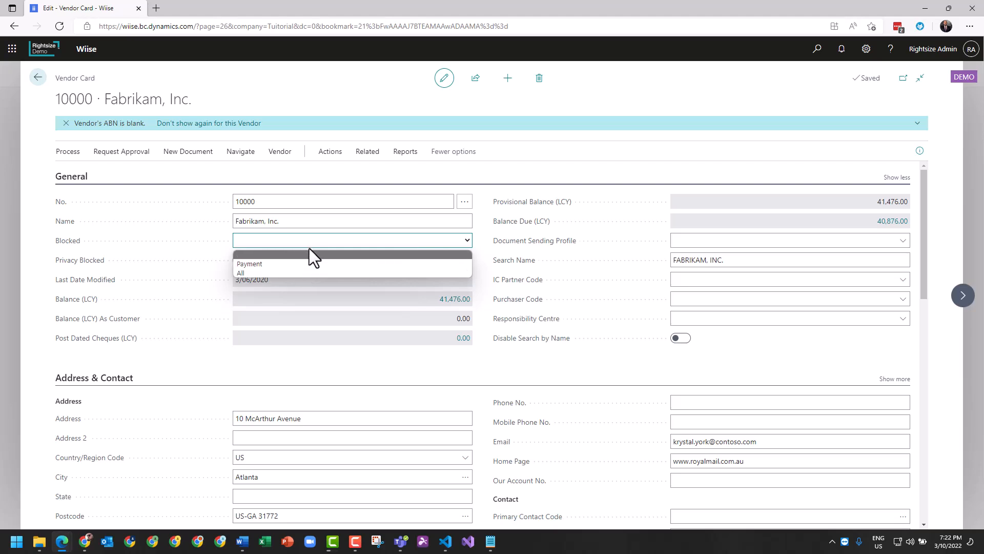
{"action": "left_click", "coordinate": [304, 245]}
{"action": "left_click", "coordinate": [281, 241]}
{"action": "left_click", "coordinate": [269, 248]}
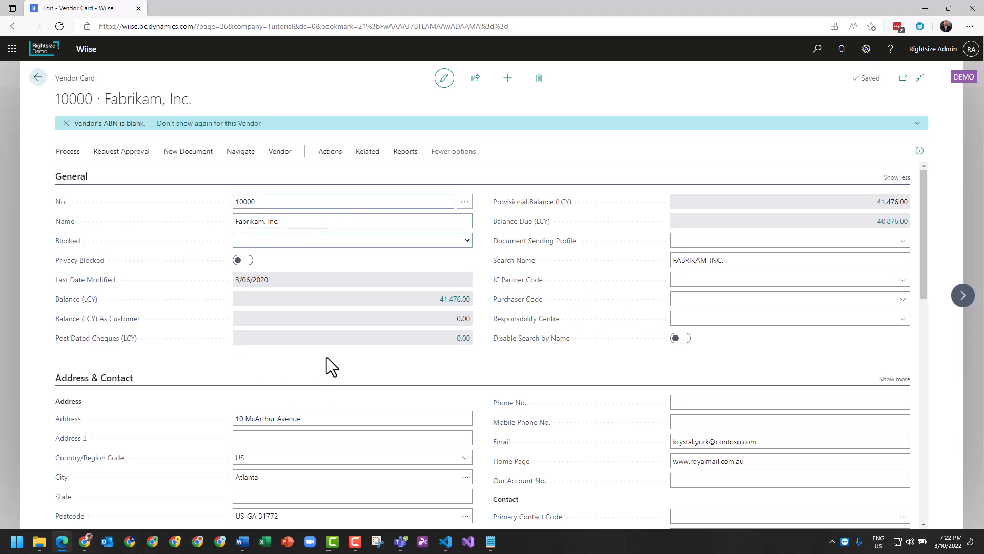
- Show the additional fields of the Address & Contact section on the vendor card
{"action": "scroll", "coordinate": [326, 362], "scroll_direction": "down", "scroll_amount": 2}
{"action": "scroll", "coordinate": [326, 340], "scroll_direction": "down", "scroll_amount": 2}
{"action": "scroll", "coordinate": [321, 240], "scroll_direction": "up", "scroll_amount": 1}
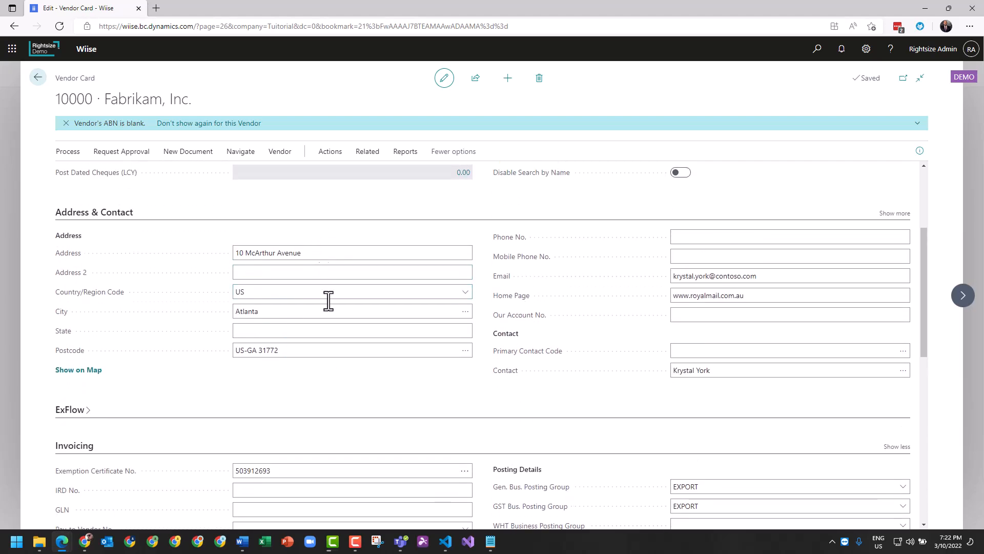
{"action": "left_click", "coordinate": [896, 214]}
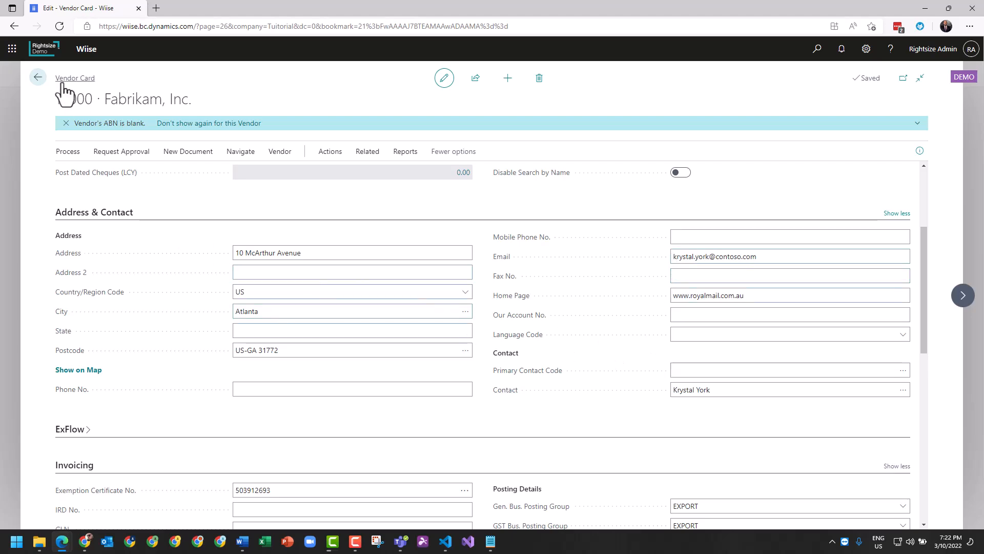
- Set the Primary Contact Code to Fabrikam's contact person rather than the company contact
{"action": "left_click_drag", "start_coordinate": [56, 97], "coordinate": [189, 100]}
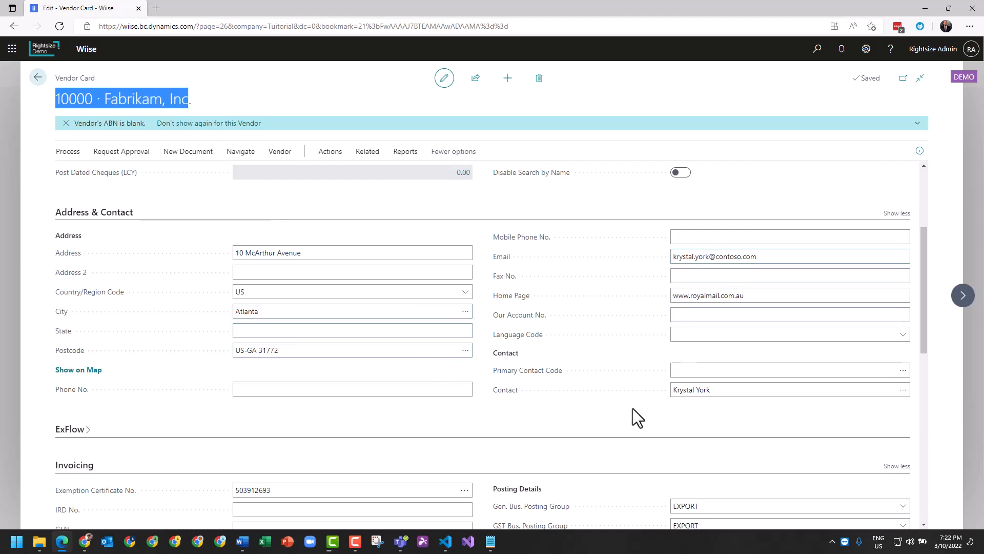
{"action": "left_click", "coordinate": [707, 389]}
{"action": "left_click", "coordinate": [771, 365]}
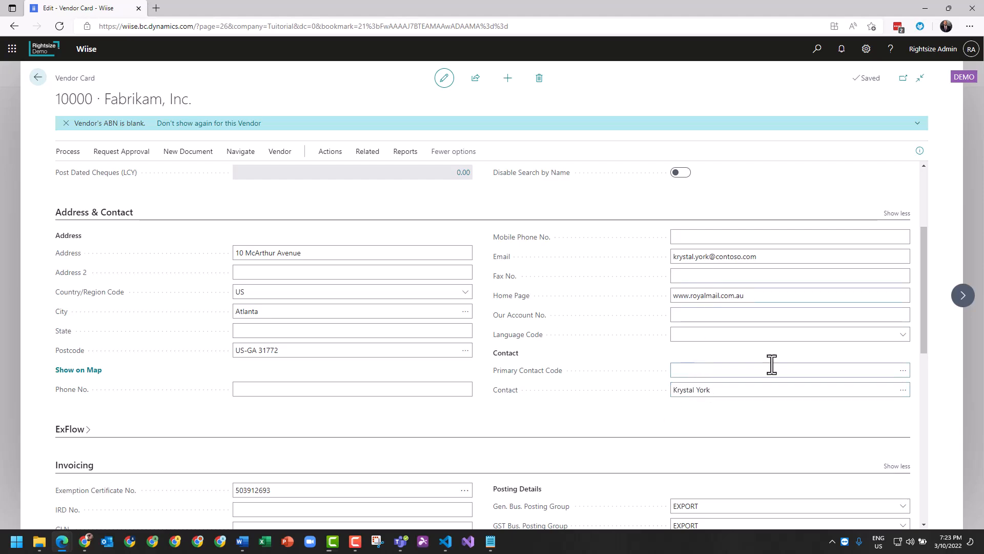
{"action": "left_click", "coordinate": [903, 369]}
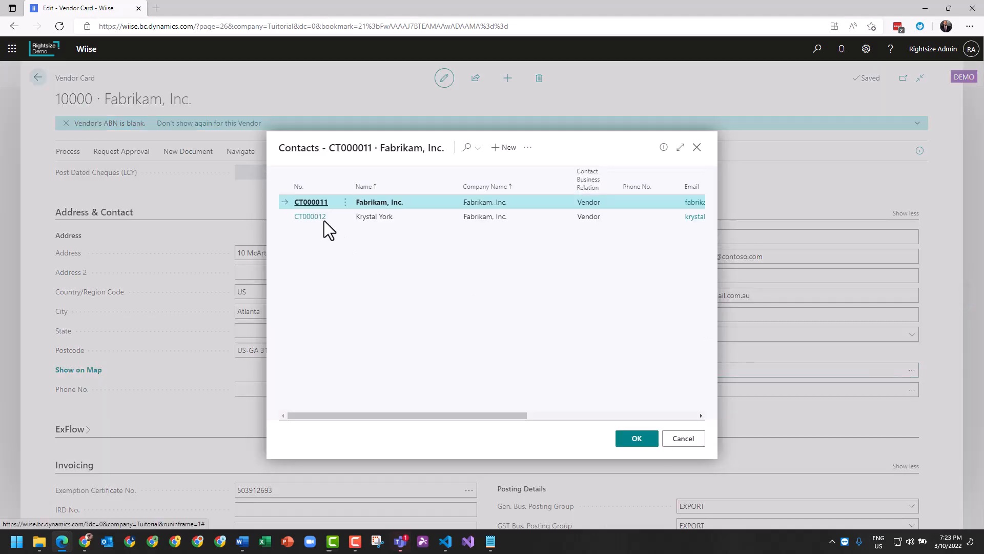
{"action": "left_click", "coordinate": [319, 220]}
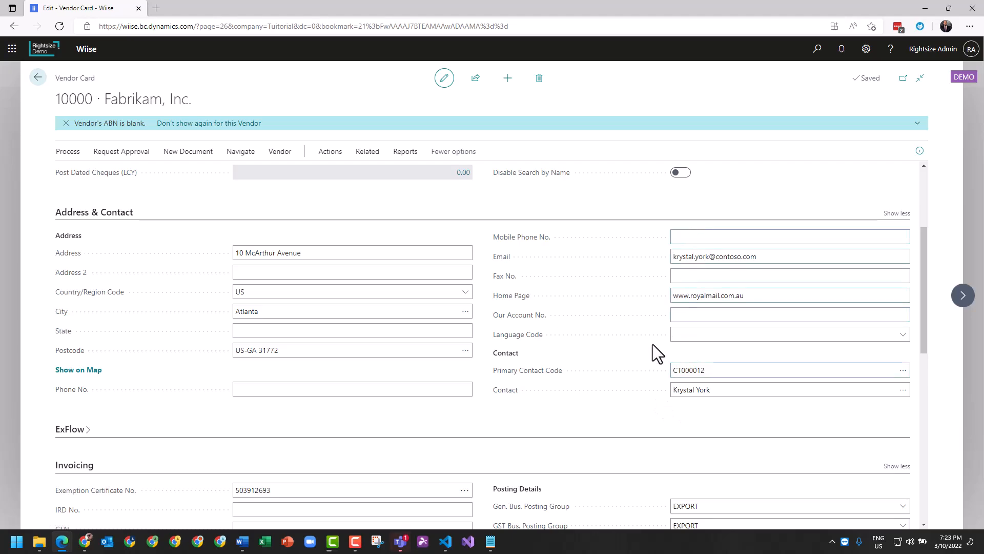
- Find where the vendor's related contacts are opened, without leaving the vendor card
{"action": "left_click", "coordinate": [368, 153]}
{"action": "left_click", "coordinate": [93, 174]}
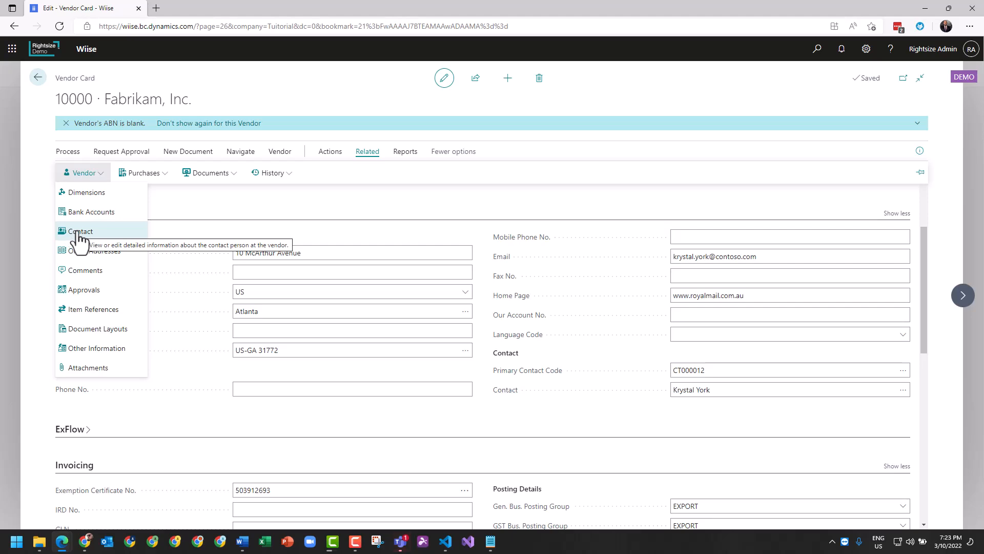
{"action": "left_click", "coordinate": [269, 208]}
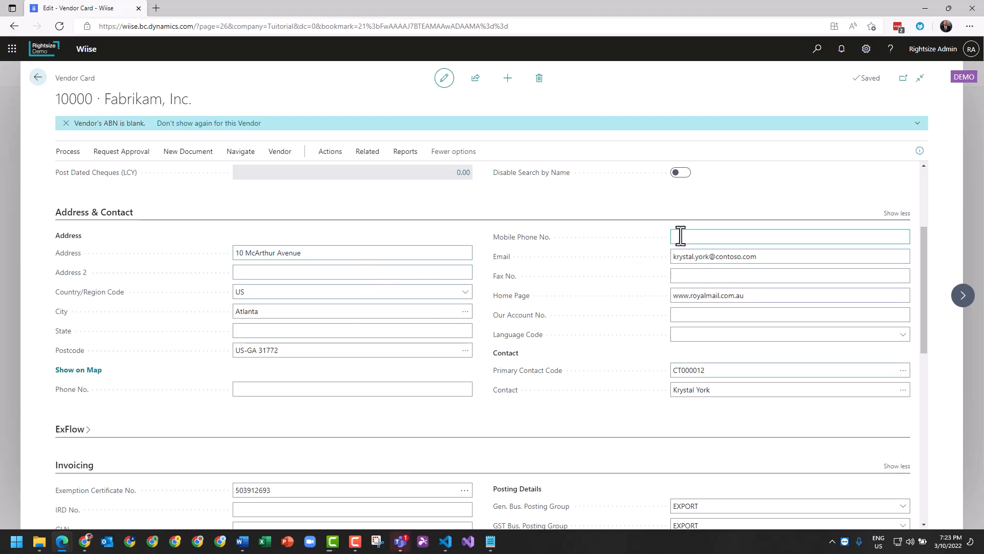
{"action": "left_click", "coordinate": [328, 329]}
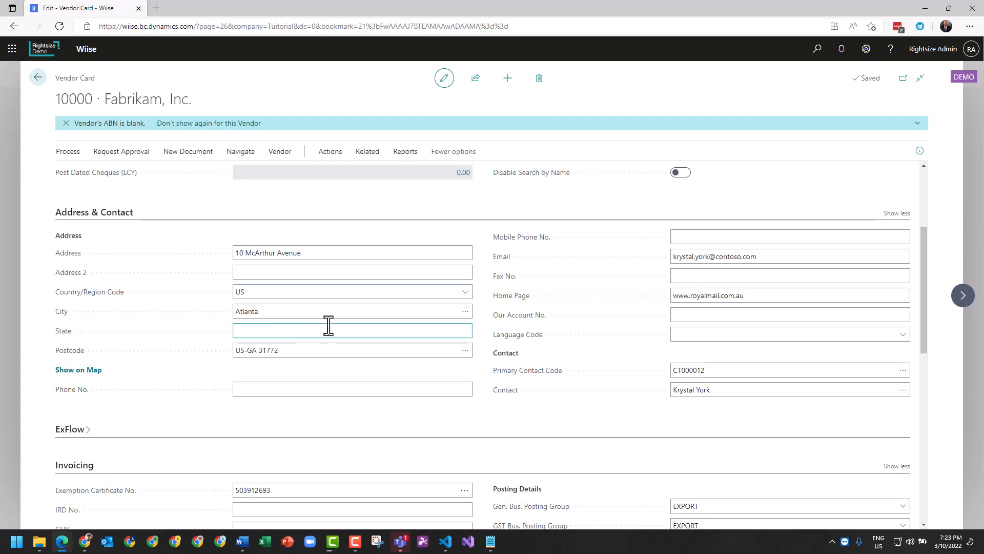
- Review the vendor's main address and find where its alternate order addresses are kept, staying on the vendor card
{"action": "left_click", "coordinate": [257, 251]}
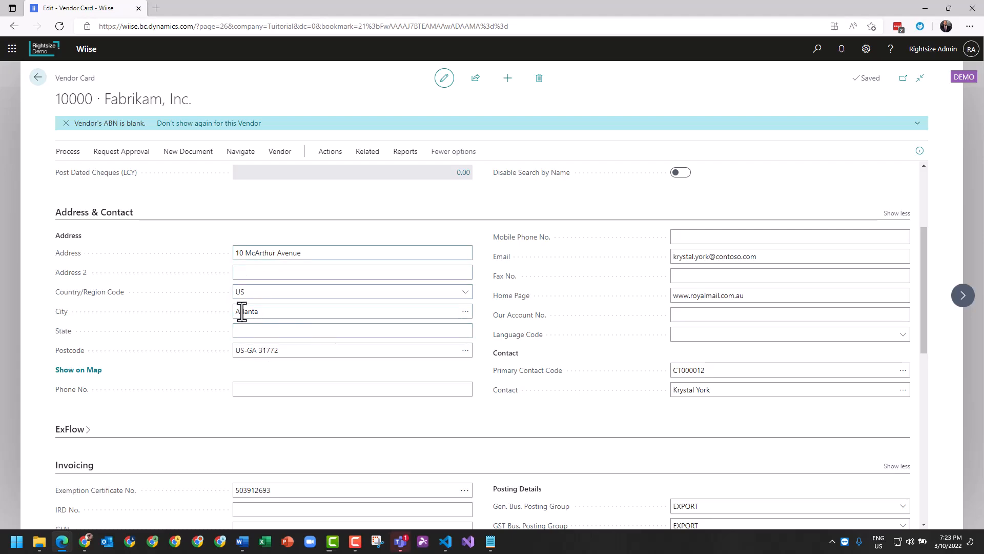
{"action": "left_click_drag", "start_coordinate": [104, 98], "coordinate": [193, 99]}
{"action": "left_click", "coordinate": [159, 169]}
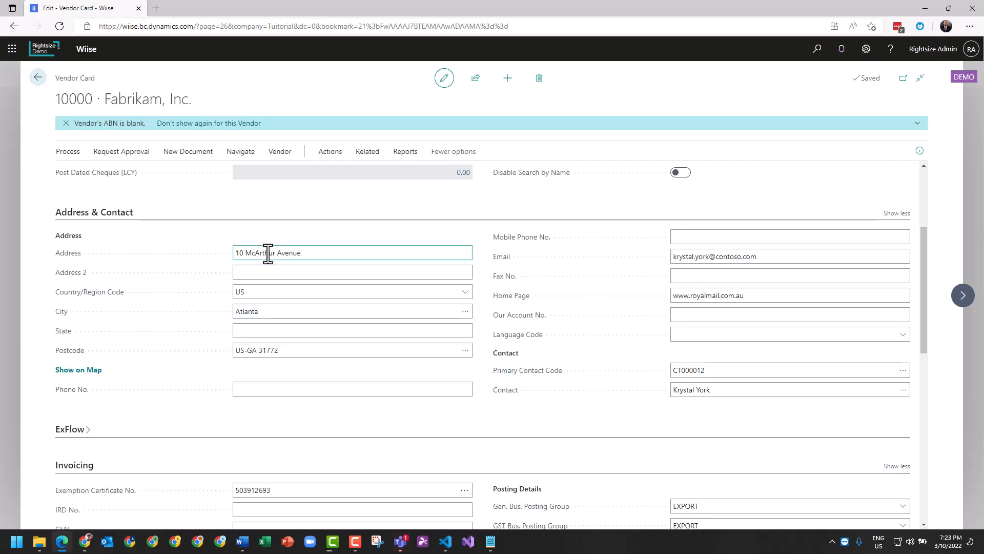
{"action": "left_click", "coordinate": [368, 151]}
{"action": "left_click", "coordinate": [84, 173]}
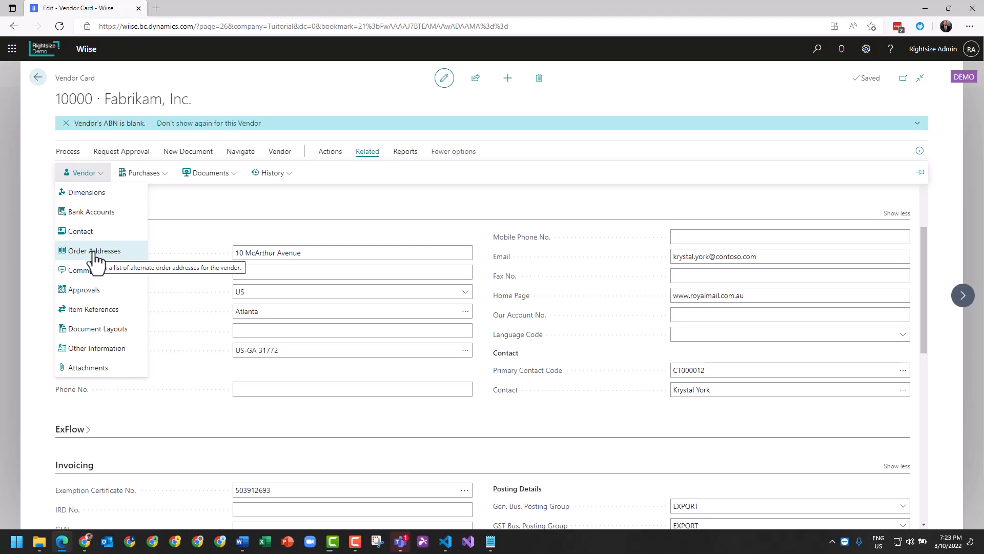
{"action": "left_click", "coordinate": [233, 236]}
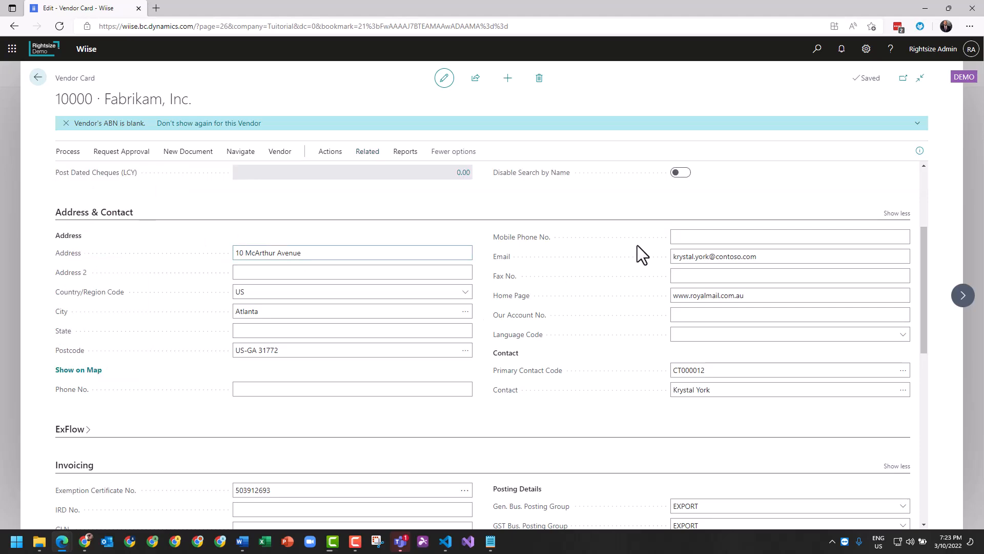
- Review the Invoicing section's fields and the vendors offered for Pay-to Vendor No., leaving that field blank
{"action": "scroll", "coordinate": [457, 370], "scroll_direction": "down", "scroll_amount": 3}
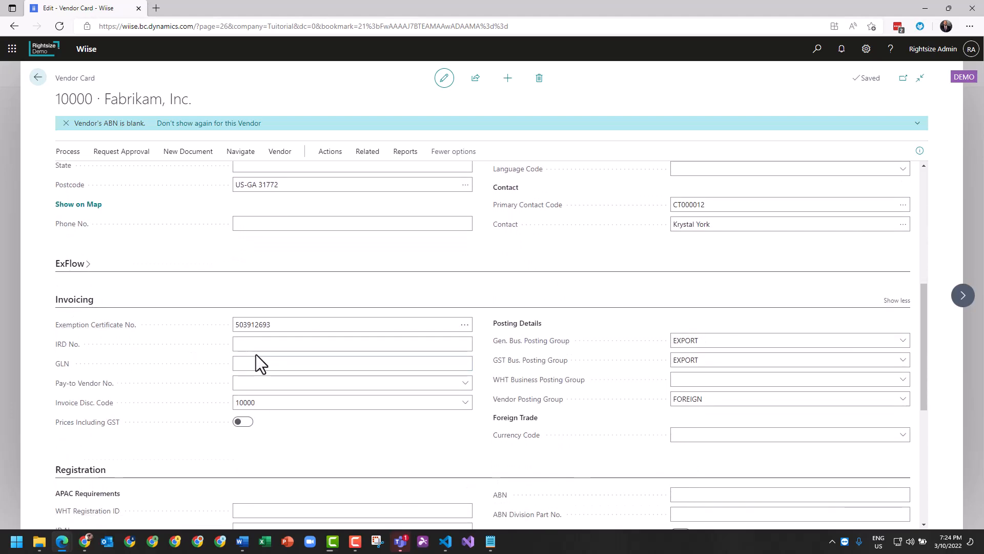
{"action": "scroll", "coordinate": [256, 354], "scroll_direction": "down", "scroll_amount": 2}
{"action": "left_click", "coordinate": [268, 232]}
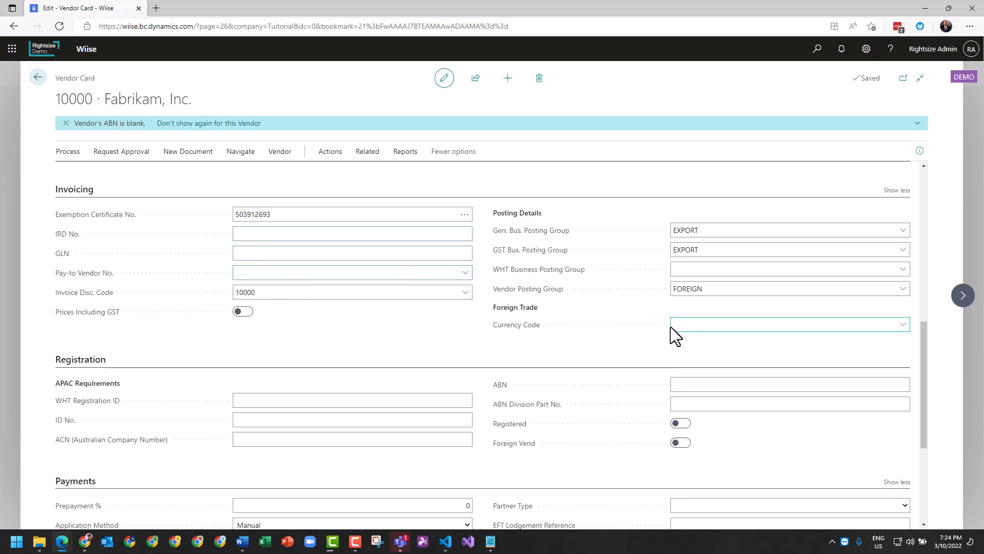
{"action": "scroll", "coordinate": [315, 307], "scroll_direction": "up", "scroll_amount": 3}
{"action": "scroll", "coordinate": [315, 307], "scroll_direction": "down", "scroll_amount": 4}
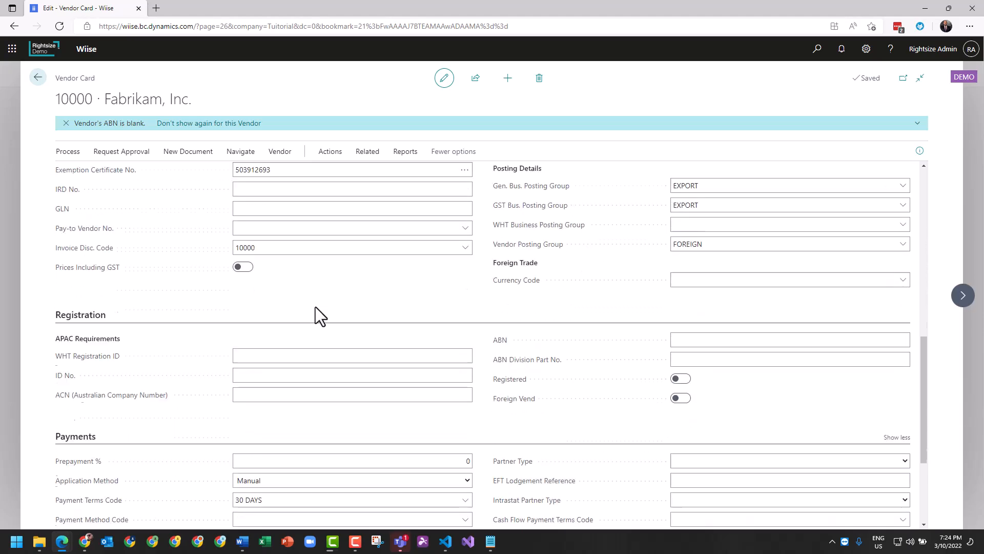
{"action": "scroll", "coordinate": [316, 307], "scroll_direction": "up", "scroll_amount": 1}
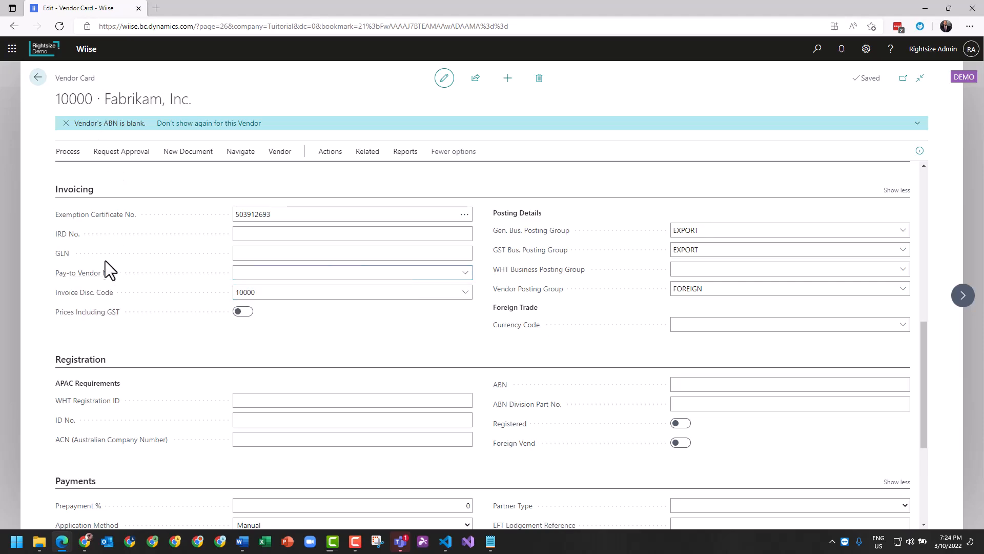
{"action": "left_click", "coordinate": [280, 272]}
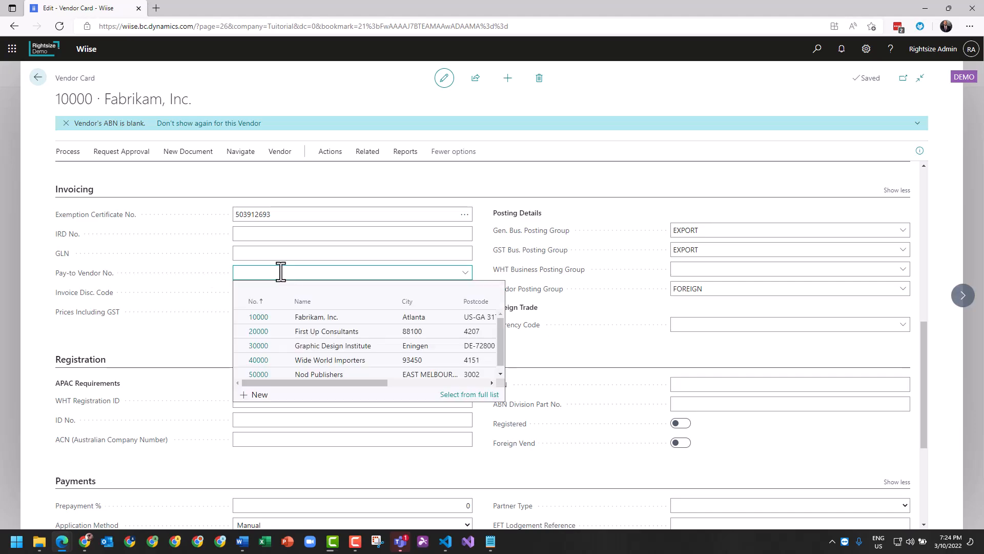
{"action": "left_click", "coordinate": [190, 328]}
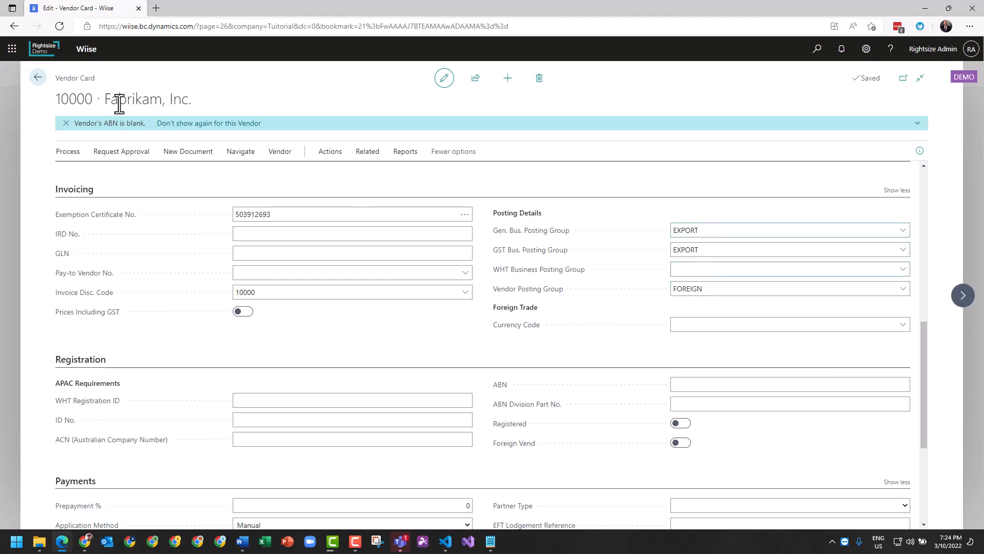
- Review the Registration section of the vendor card and leave it collapsed
{"action": "scroll", "coordinate": [448, 352], "scroll_direction": "down", "scroll_amount": 2}
{"action": "scroll", "coordinate": [448, 352], "scroll_direction": "down", "scroll_amount": 5}
{"action": "scroll", "coordinate": [333, 307], "scroll_direction": "up", "scroll_amount": 1}
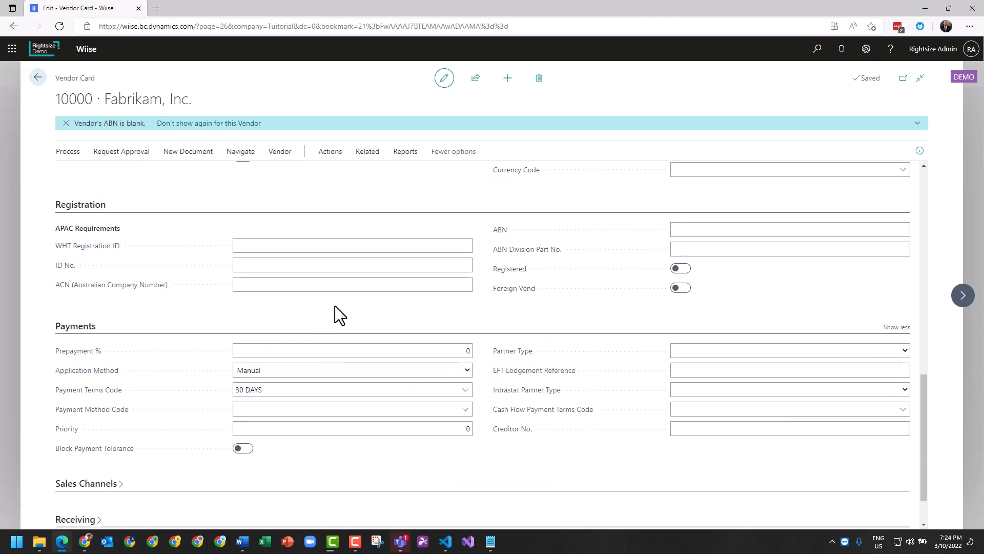
{"action": "left_click", "coordinate": [78, 205]}
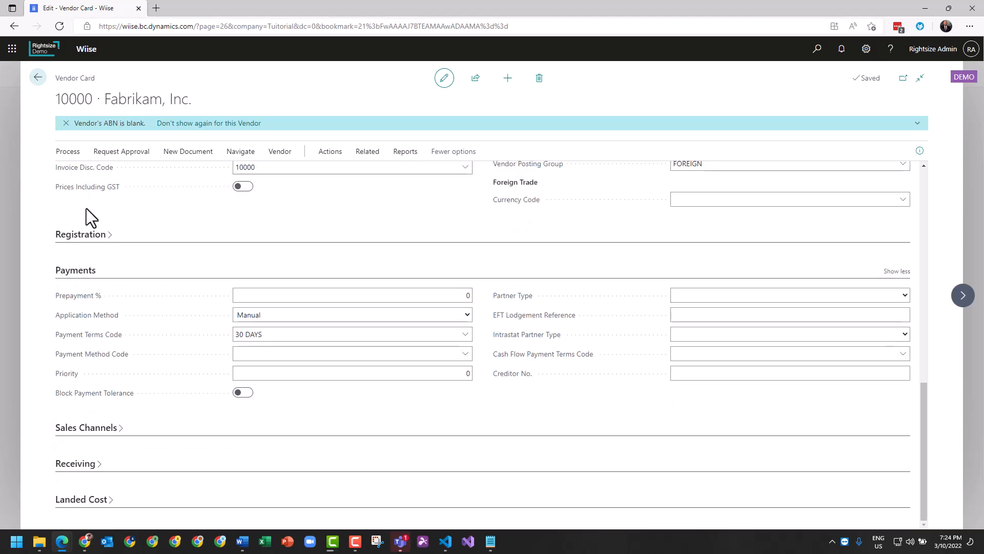
{"action": "left_click", "coordinate": [77, 239]}
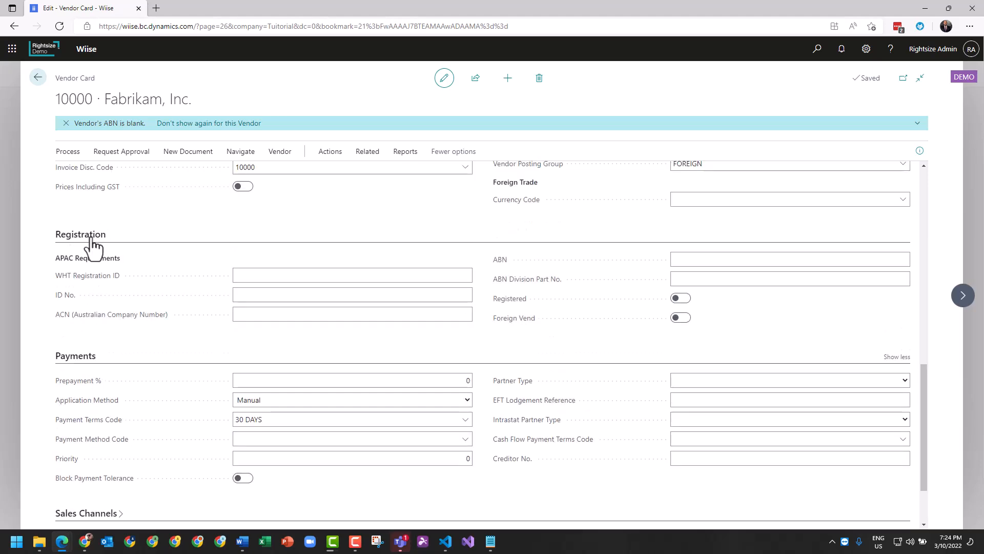
{"action": "left_click", "coordinate": [91, 238]}
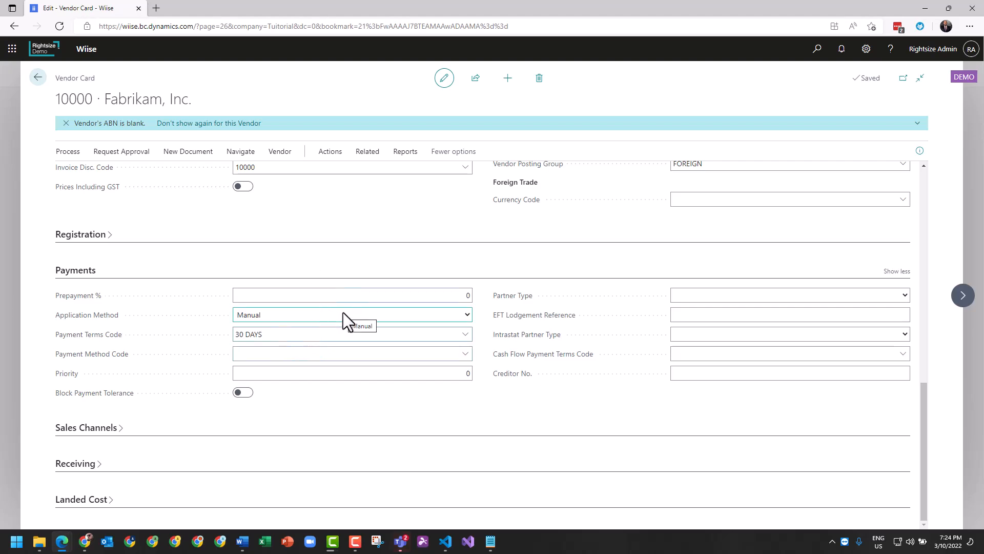
- Review the Prepayment % and Payment Terms Code fields, and set the Cash Flow Payment Terms Code to 14 DAYS
{"action": "left_click", "coordinate": [326, 296]}
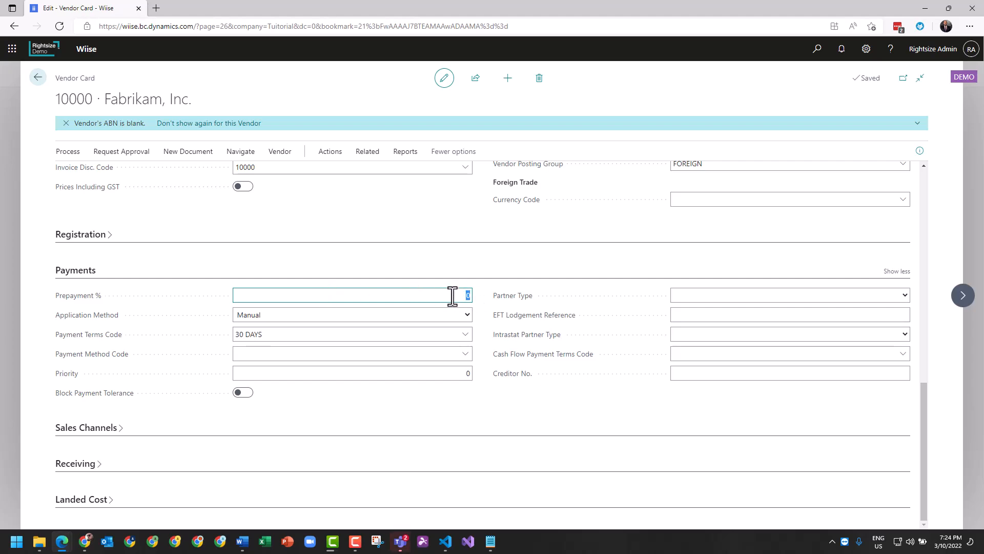
{"action": "left_click_drag", "start_coordinate": [443, 295], "coordinate": [481, 296]}
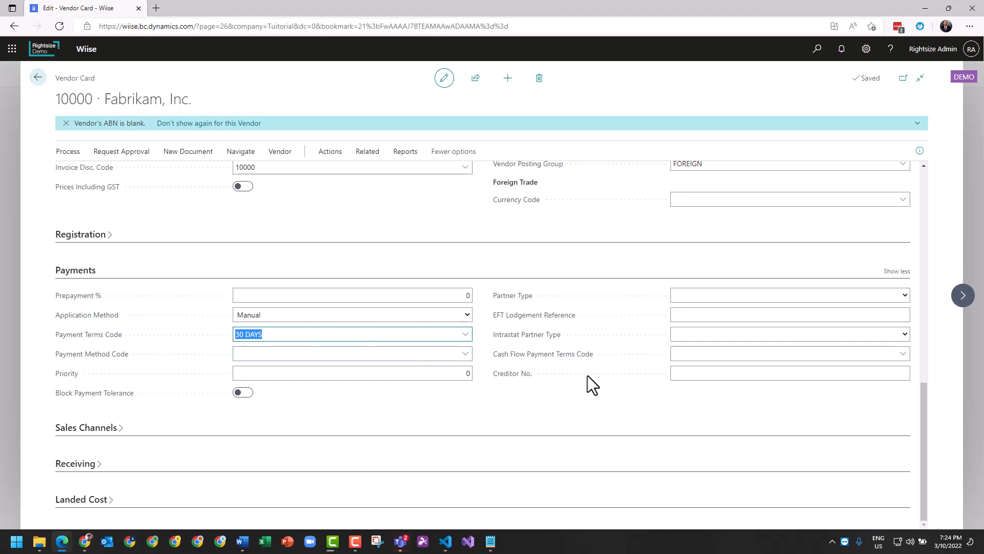
{"action": "left_click", "coordinate": [778, 354]}
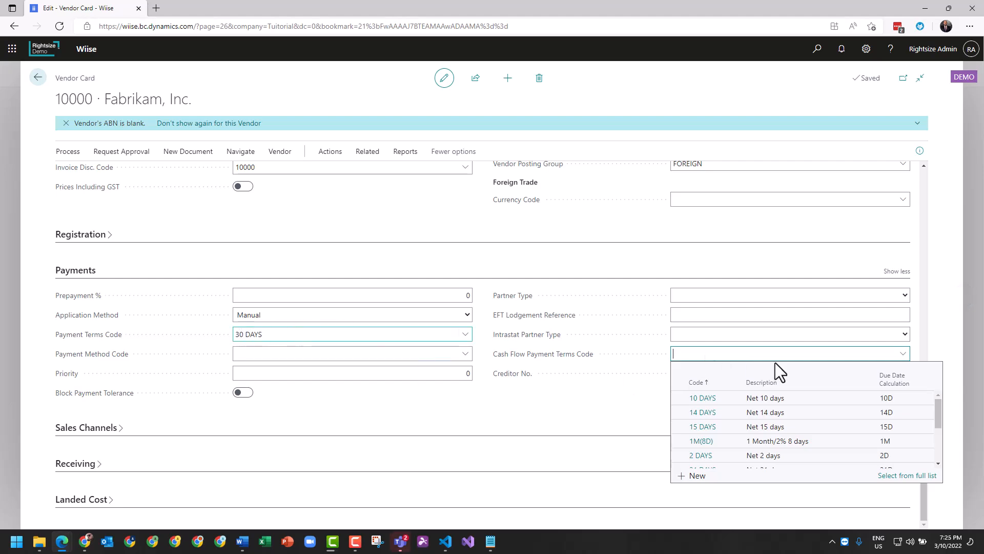
{"action": "left_click", "coordinate": [702, 414]}
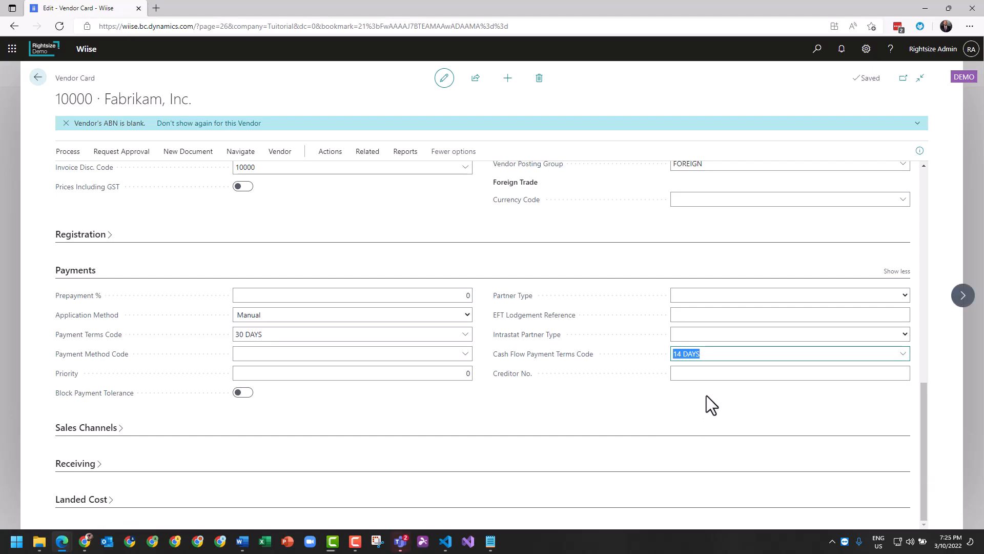
- Change the Cash Flow Payment Terms Code in the Payments section to 60 DAYS
{"action": "left_click", "coordinate": [901, 354]}
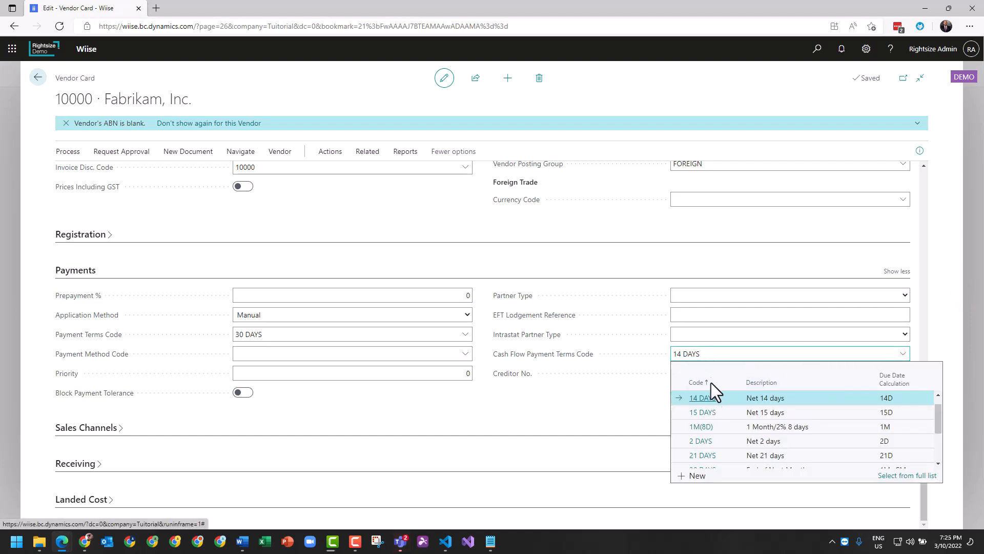
{"action": "scroll", "coordinate": [731, 428], "scroll_direction": "down", "scroll_amount": 1}
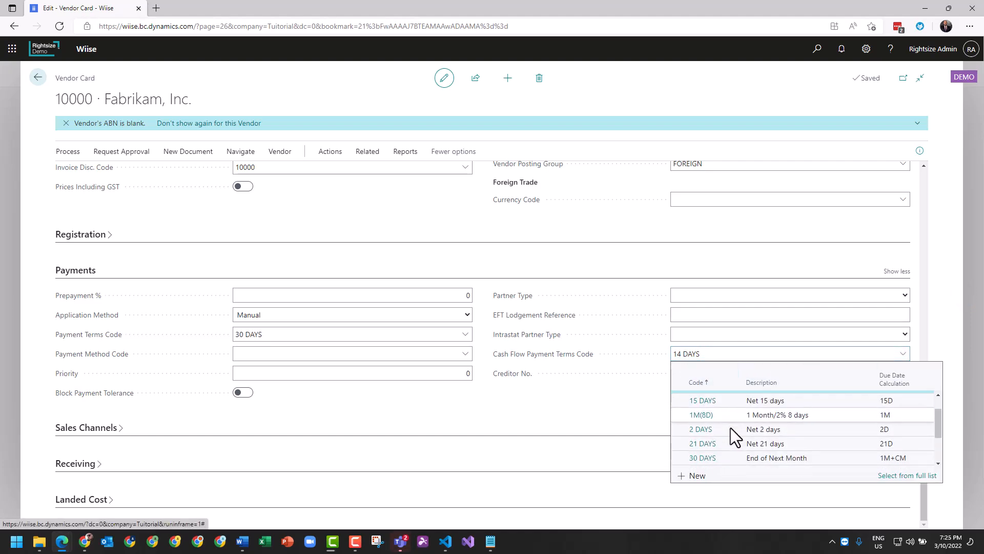
{"action": "scroll", "coordinate": [706, 457], "scroll_direction": "down", "scroll_amount": 1}
{"action": "scroll", "coordinate": [719, 456], "scroll_direction": "down", "scroll_amount": 1}
{"action": "left_click", "coordinate": [693, 434]}
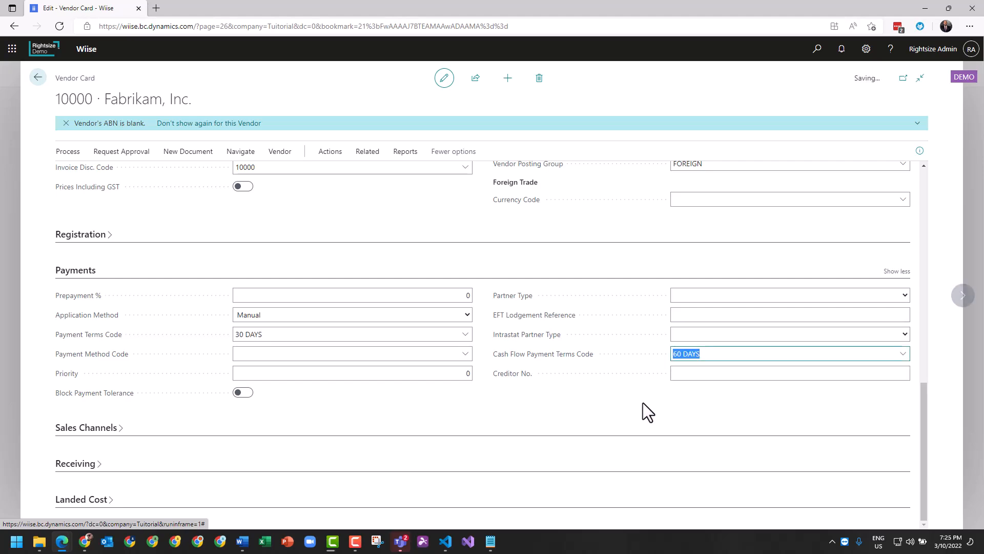
{"action": "left_click", "coordinate": [643, 402]}
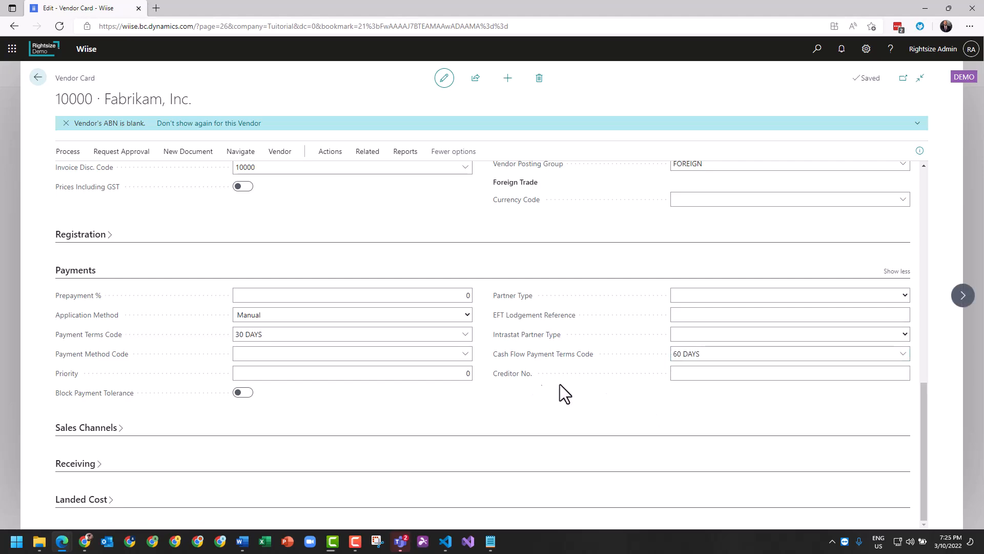
- Clear the Cash Flow Payment Terms Code so the field is blank again
{"action": "left_click", "coordinate": [721, 352]}
{"action": "key", "text": "Delete"}
{"action": "left_click", "coordinate": [475, 404]}
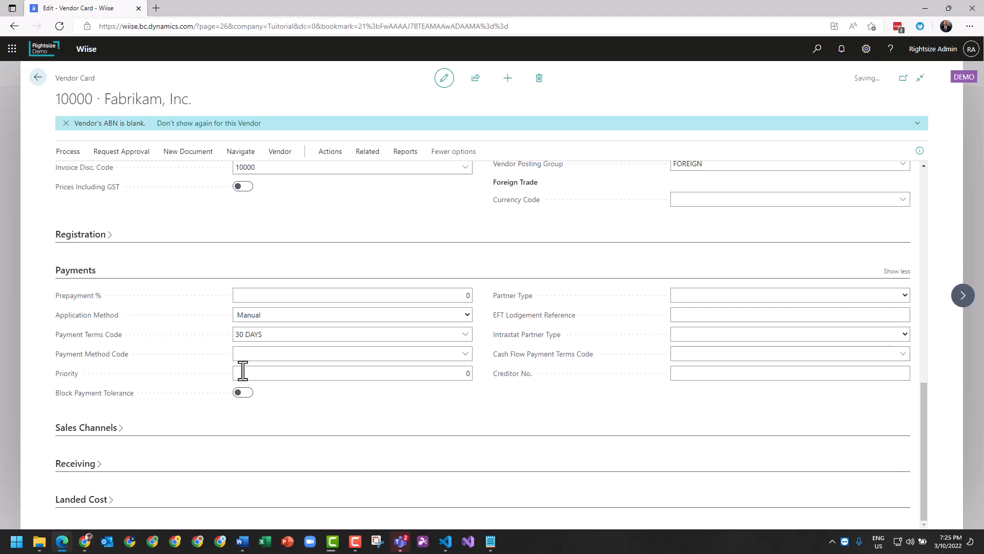
- Check the Sales Channels section, leaving it collapsed, and set the Location Code in the Receiving section to MAIN
{"action": "left_click", "coordinate": [83, 429]}
{"action": "left_click", "coordinate": [83, 430]}
{"action": "left_click", "coordinate": [102, 463]}
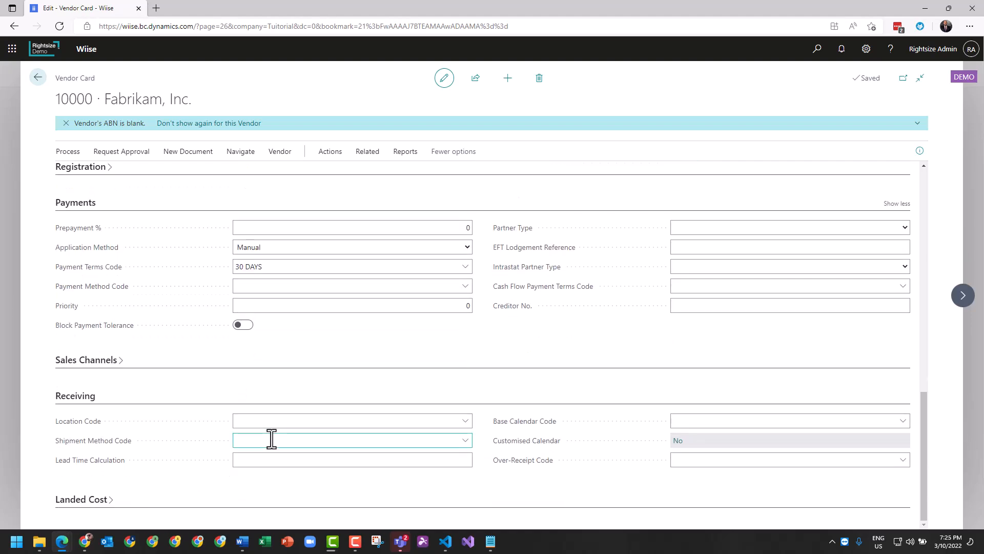
{"action": "left_click", "coordinate": [309, 423]}
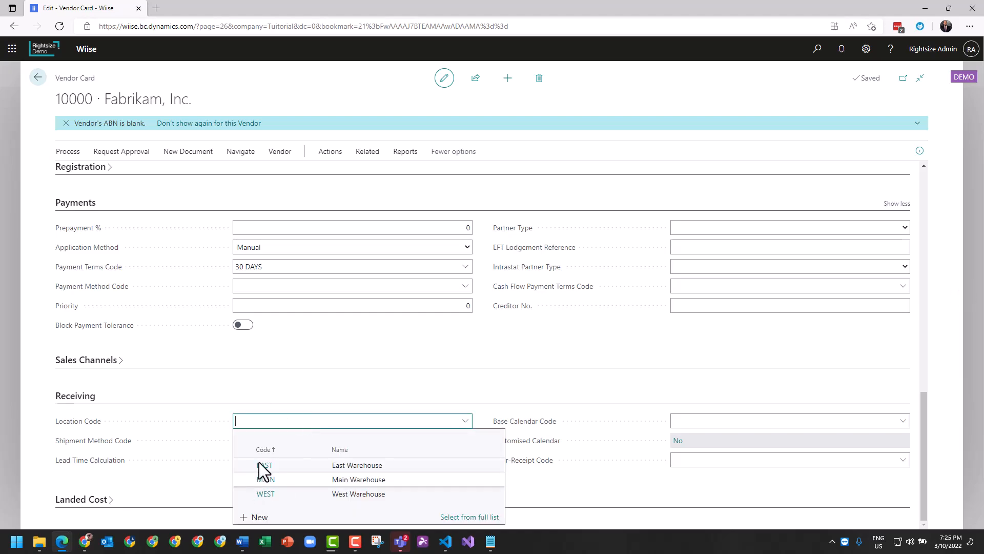
{"action": "key", "text": "Down"}
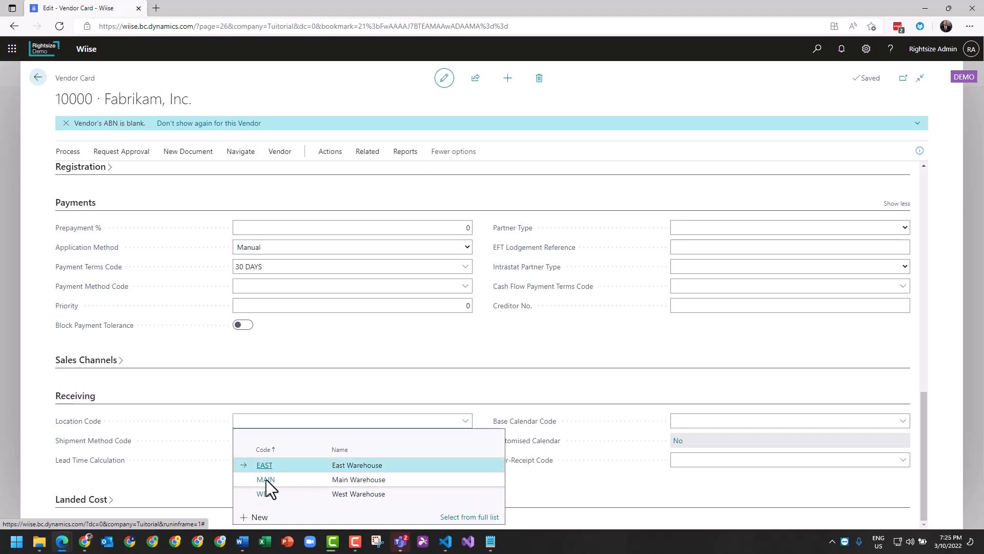
{"action": "left_click", "coordinate": [266, 482]}
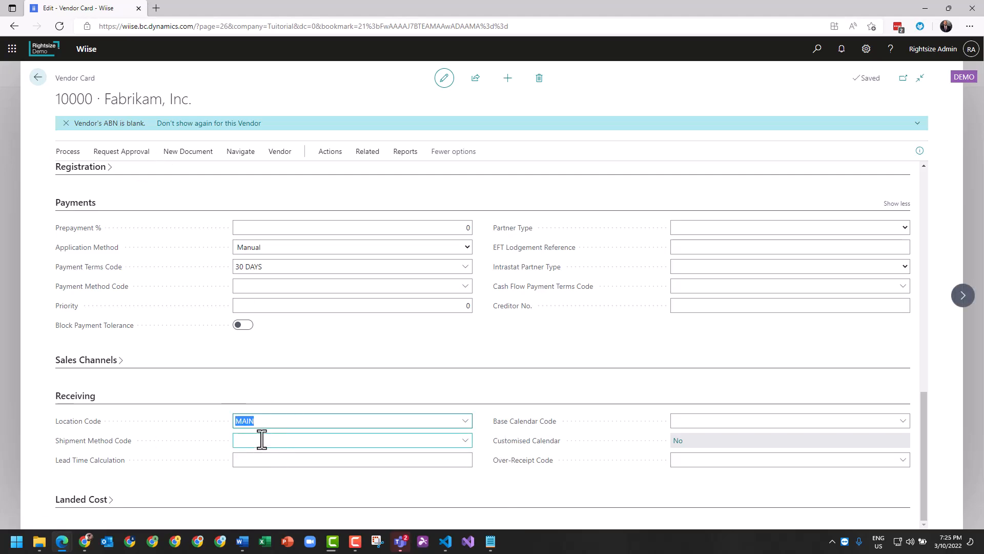
{"action": "left_click", "coordinate": [242, 456]}
- Review the vendor's related pages, such as Dimensions, Bank Accounts, Order Addresses and Document Layouts, without leaving the vendor card
{"action": "scroll", "coordinate": [325, 463], "scroll_direction": "up", "scroll_amount": 5}
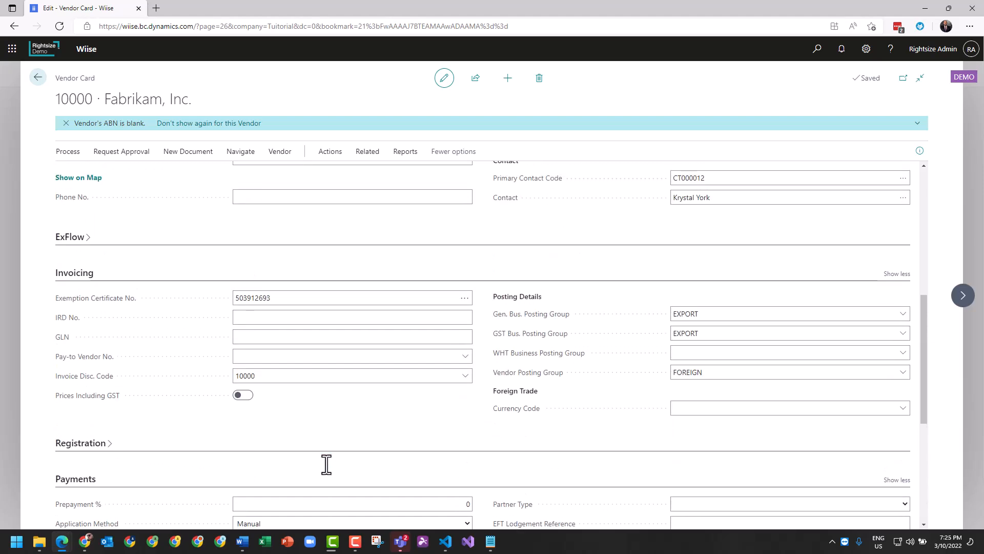
{"action": "scroll", "coordinate": [326, 464], "scroll_direction": "up", "scroll_amount": 8}
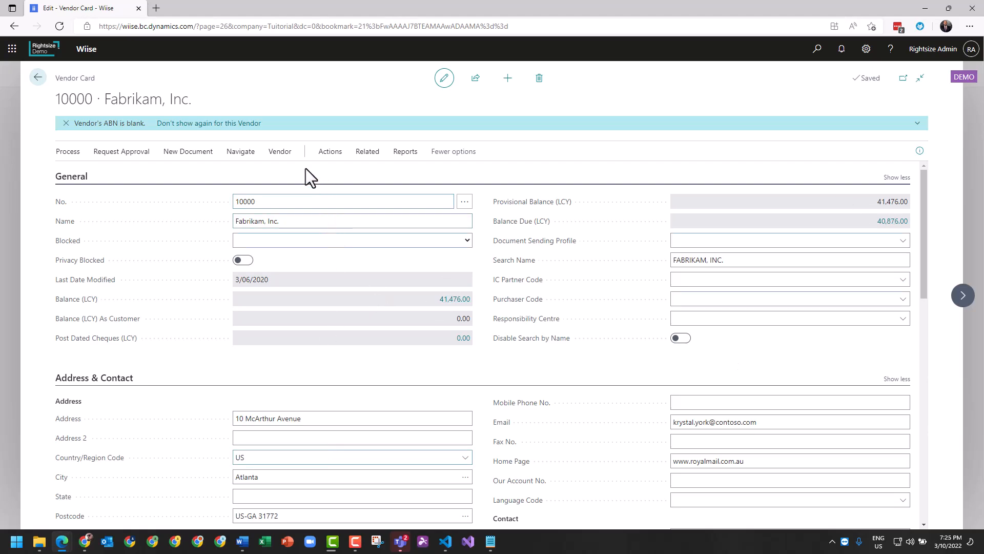
{"action": "left_click", "coordinate": [280, 155]}
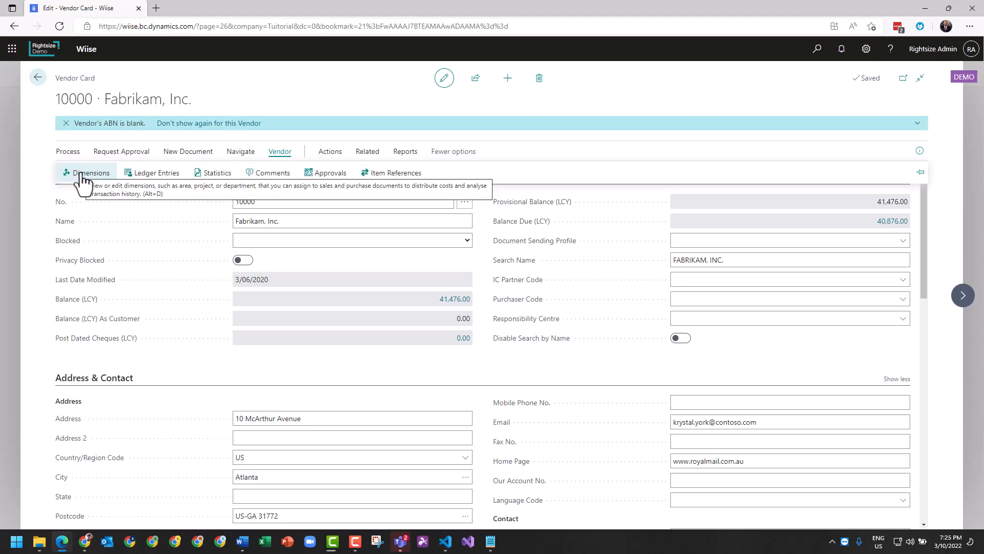
{"action": "left_click", "coordinate": [367, 152]}
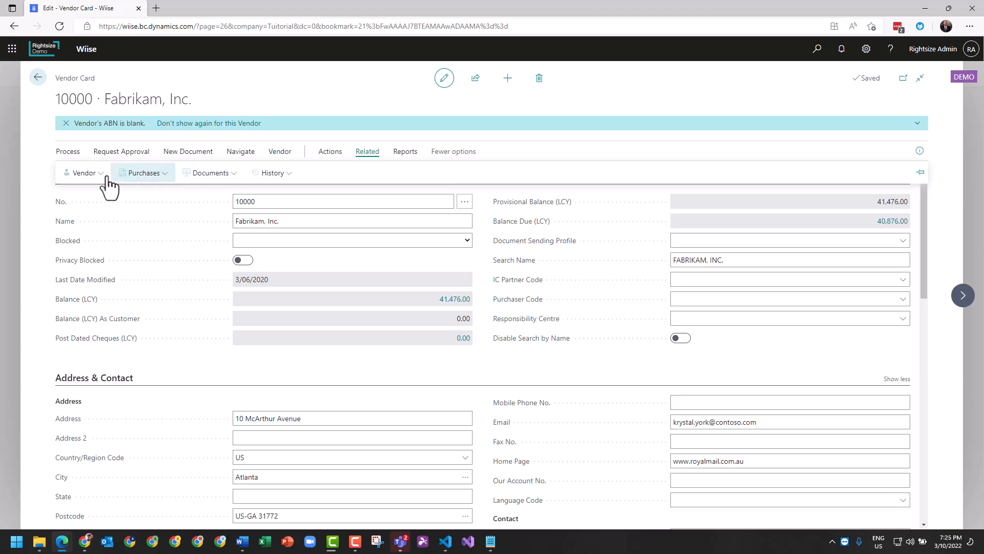
{"action": "left_click", "coordinate": [94, 174]}
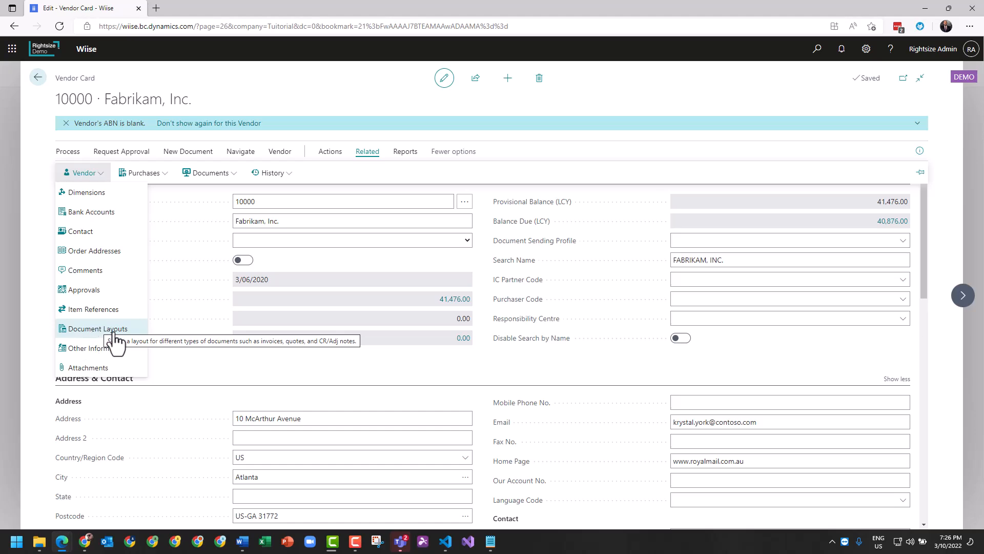
{"action": "left_click", "coordinate": [227, 357]}
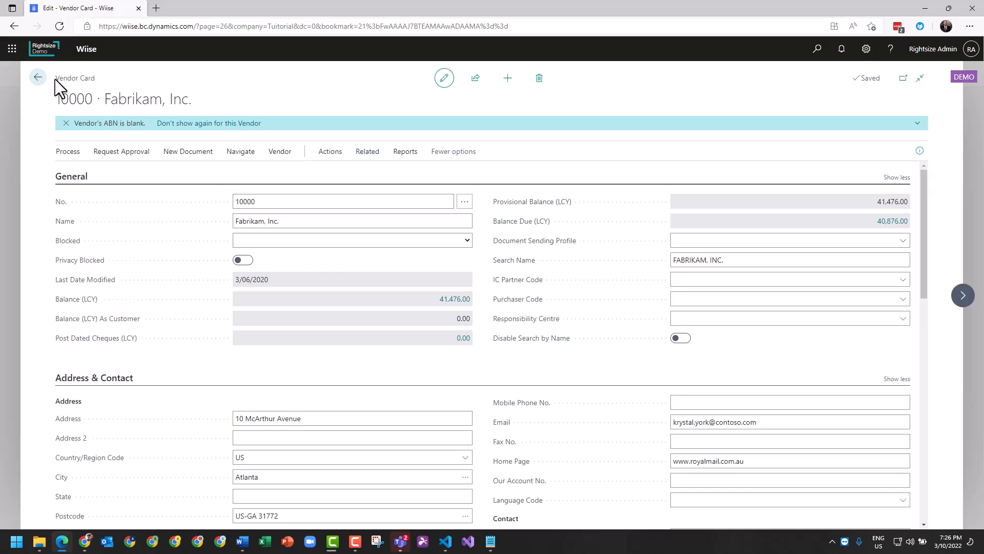